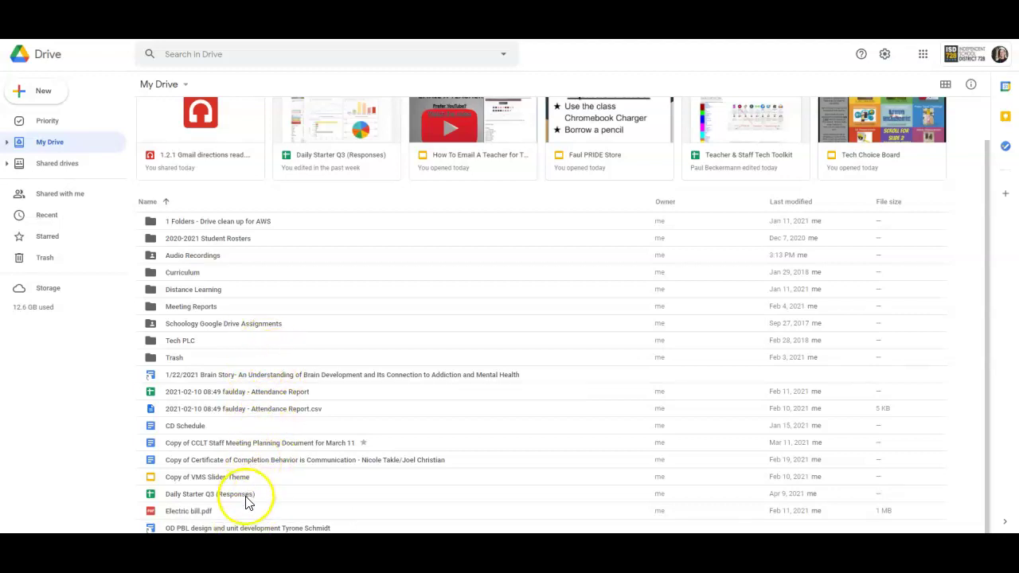
Compare the grid and list layouts of My Drive, ending in the list layout
{"action": "left_click", "coordinate": [946, 85]}
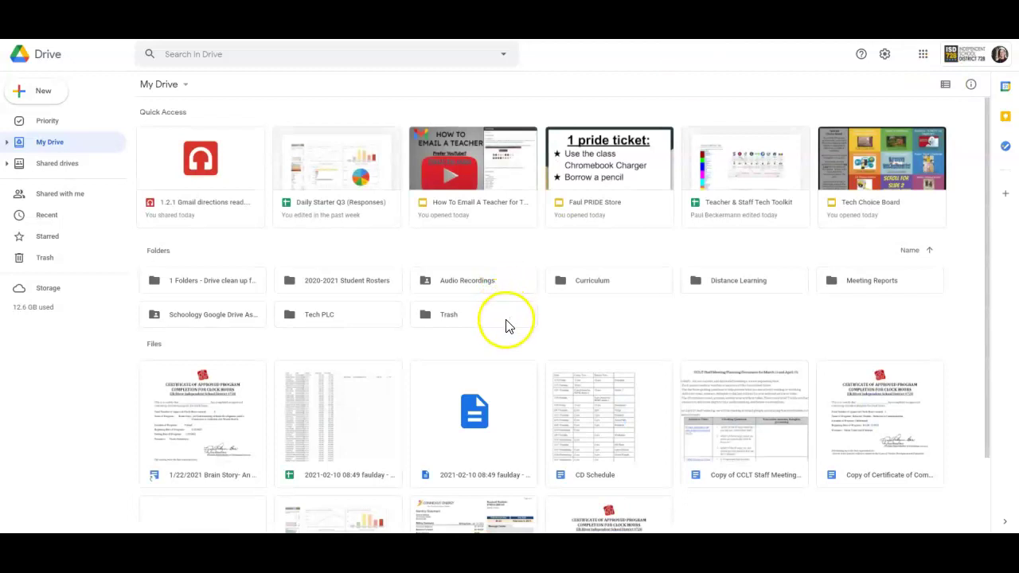
{"action": "left_click", "coordinate": [496, 348]}
{"action": "left_click", "coordinate": [507, 354]}
{"action": "left_click", "coordinate": [946, 88]}
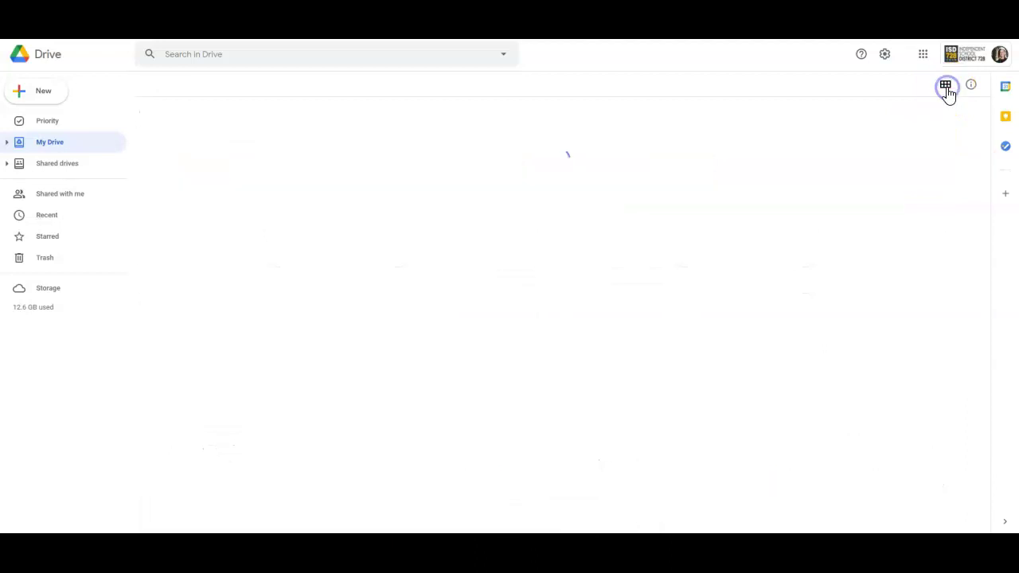
{"action": "left_click", "coordinate": [937, 80]}
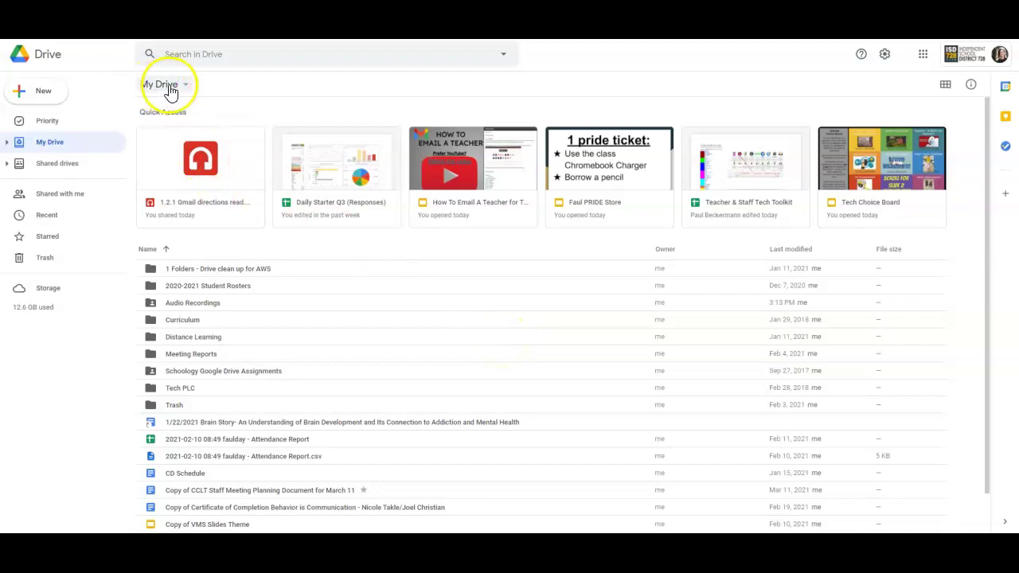
Create a new folder named "Archive" in My Drive
{"action": "scroll", "coordinate": [377, 360], "scroll_direction": "down", "scroll_amount": 1}
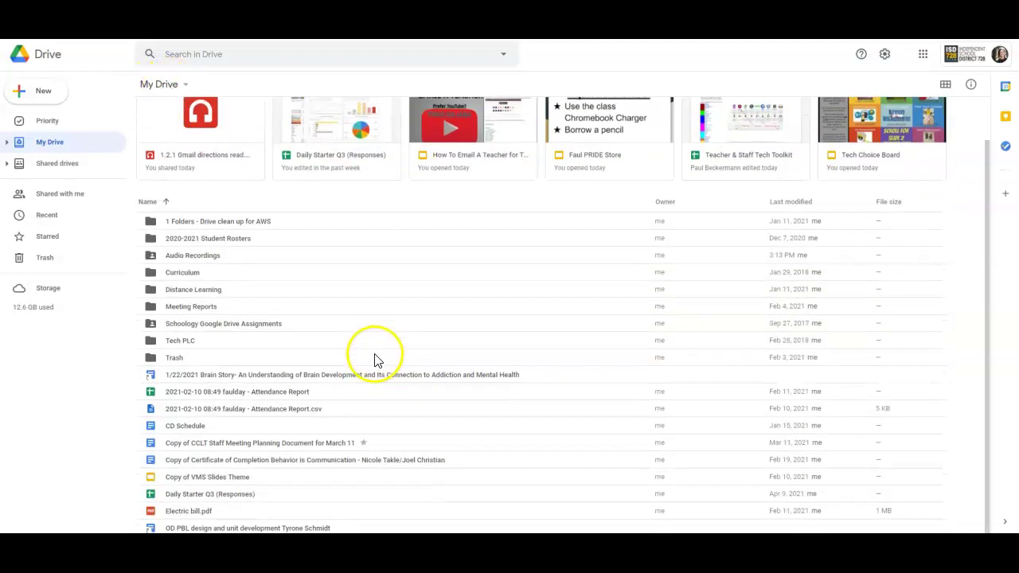
{"action": "scroll", "coordinate": [375, 358], "scroll_direction": "up", "scroll_amount": 1}
{"action": "scroll", "coordinate": [370, 358], "scroll_direction": "down", "scroll_amount": 1}
{"action": "scroll", "coordinate": [370, 358], "scroll_direction": "up", "scroll_amount": 1}
{"action": "scroll", "coordinate": [366, 362], "scroll_direction": "down", "scroll_amount": 1}
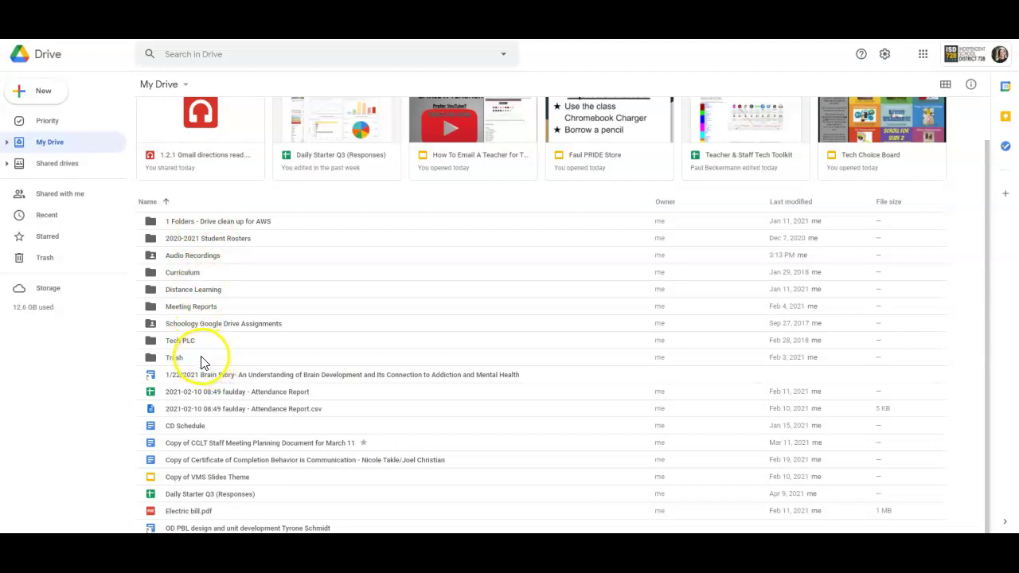
{"action": "left_click", "coordinate": [51, 95]}
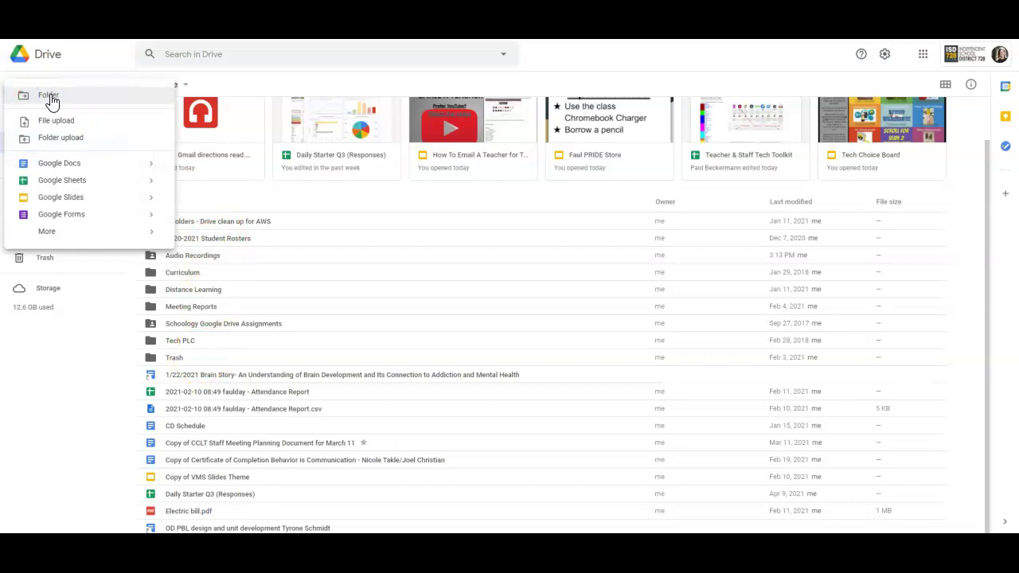
{"action": "left_click", "coordinate": [50, 97]}
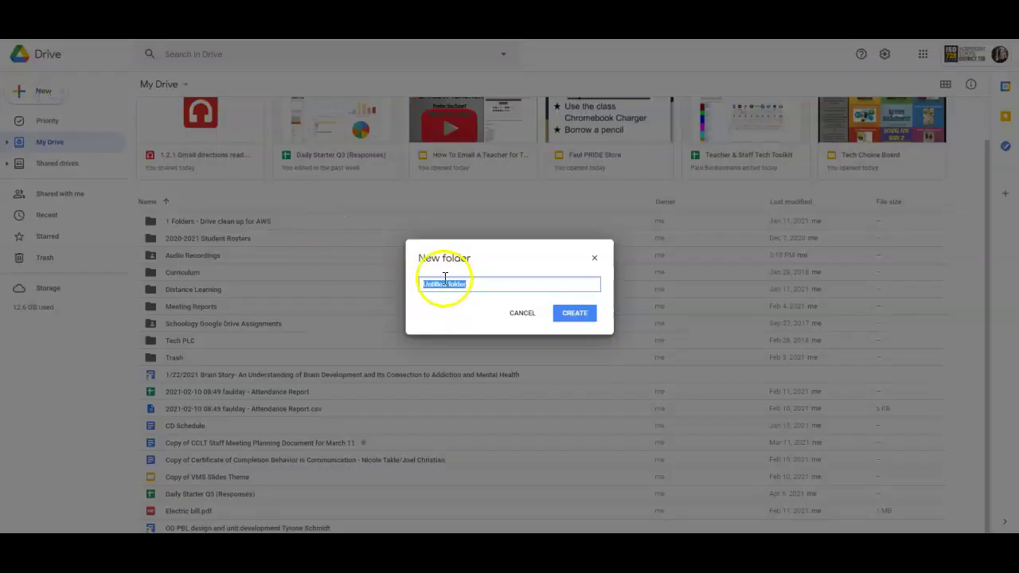
{"action": "type", "text": "Archive"}
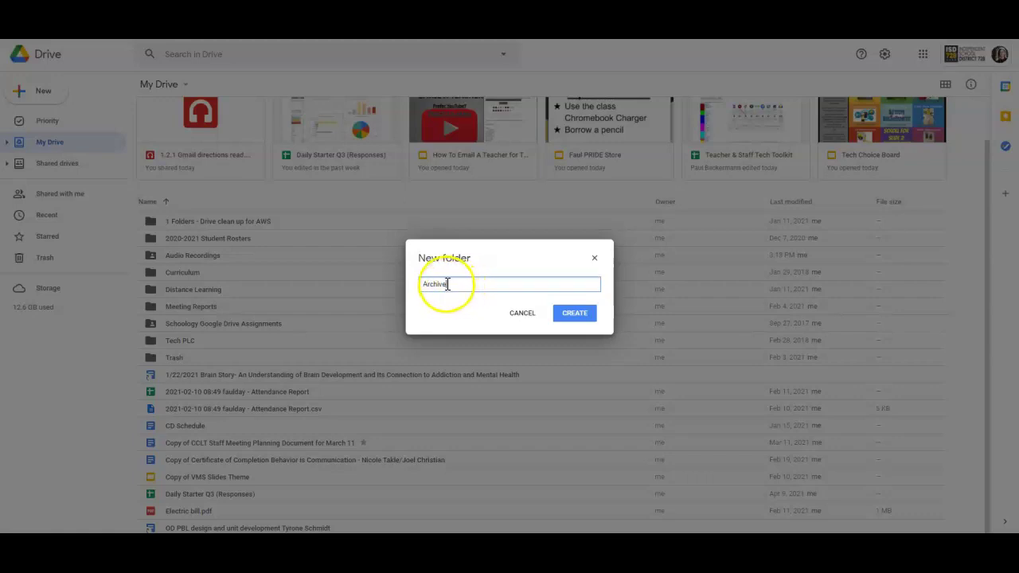
{"action": "left_click", "coordinate": [565, 317]}
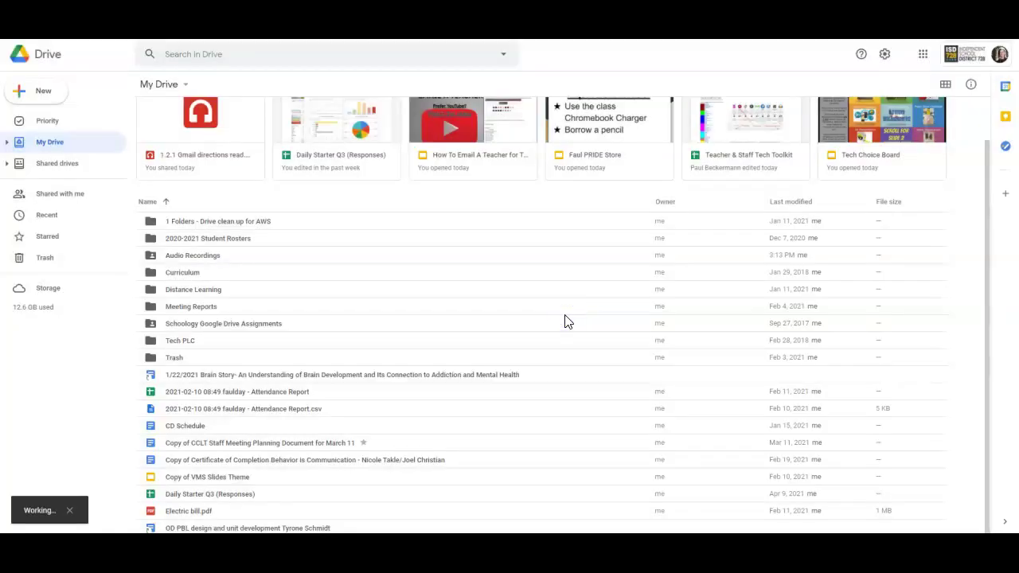
{"action": "scroll", "coordinate": [402, 362], "scroll_direction": "down", "scroll_amount": 2}
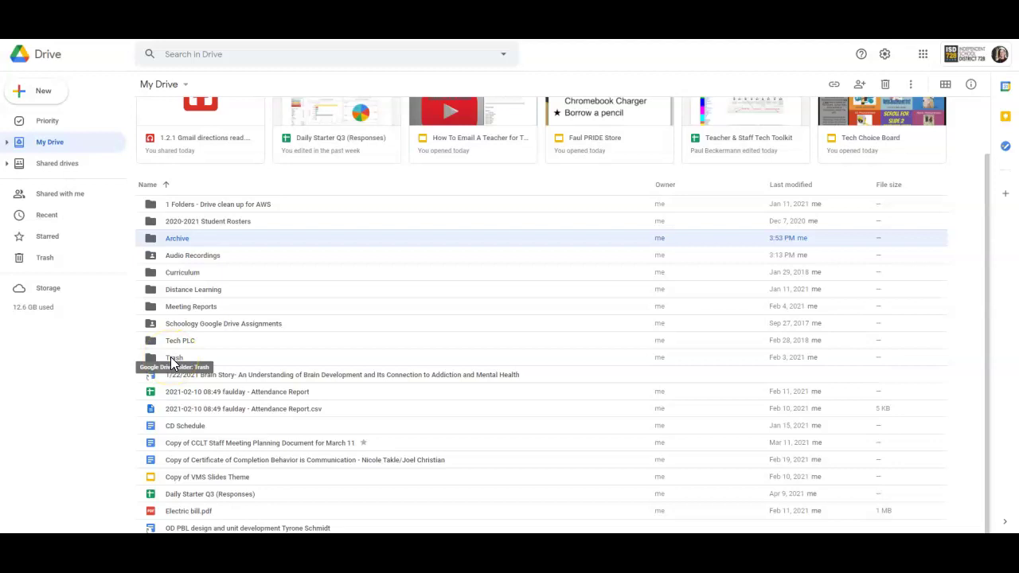
Open the Trash folder in My Drive to view its files, and return to My Drive
{"action": "left_click", "coordinate": [230, 382]}
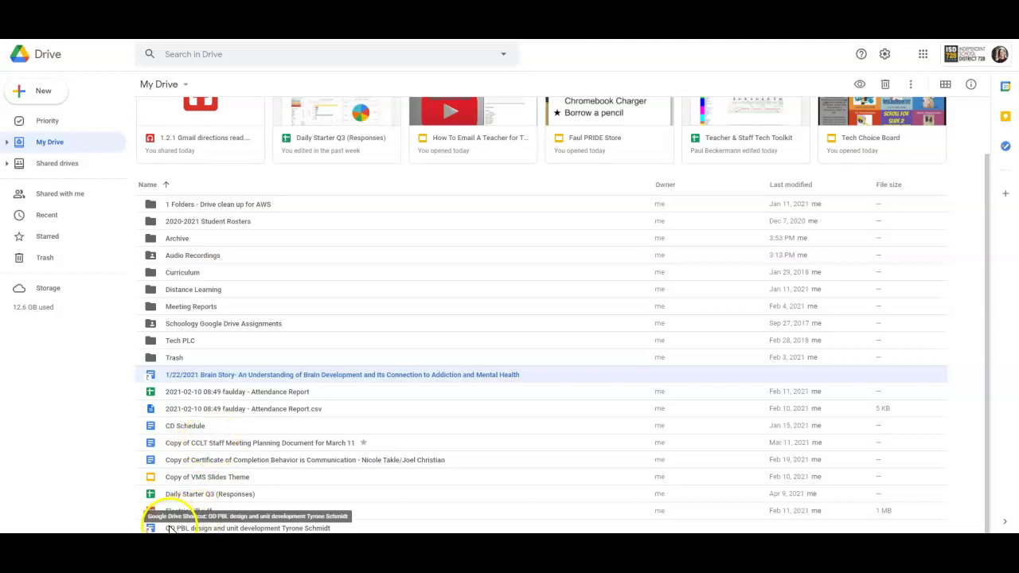
{"action": "left_click", "coordinate": [174, 360]}
{"action": "double_click", "coordinate": [174, 360]}
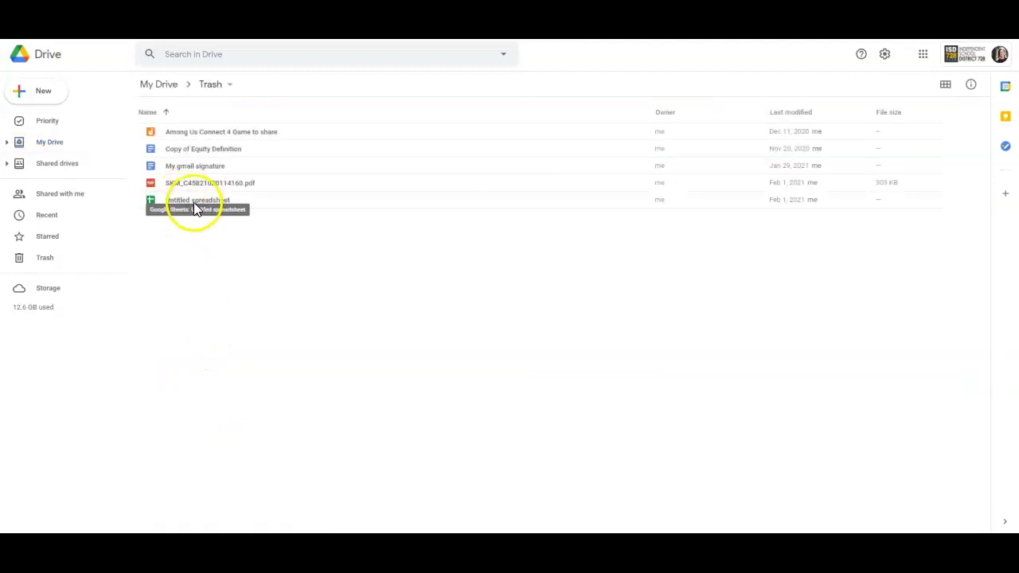
{"action": "left_click", "coordinate": [151, 85]}
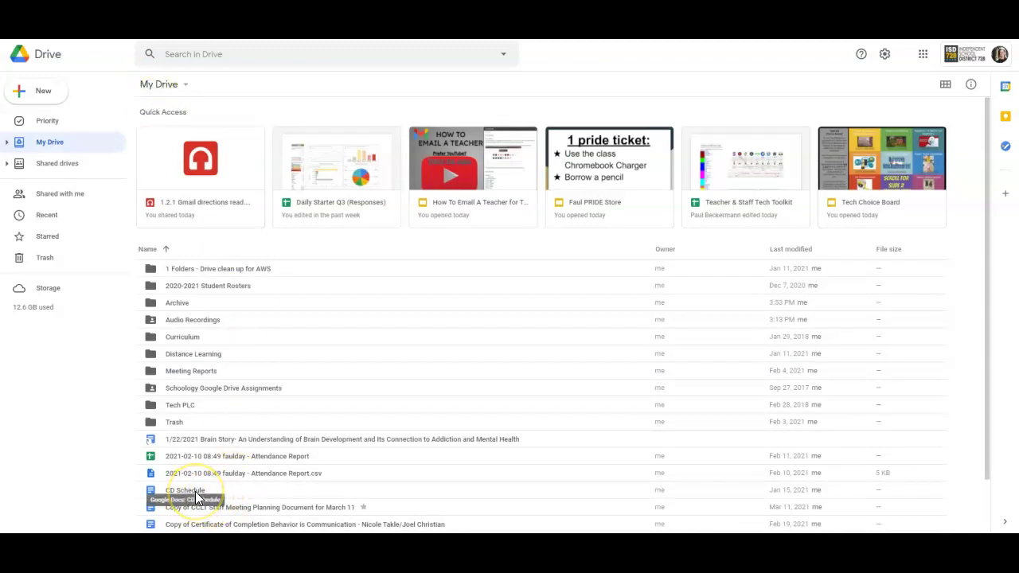
{"action": "left_click", "coordinate": [178, 426]}
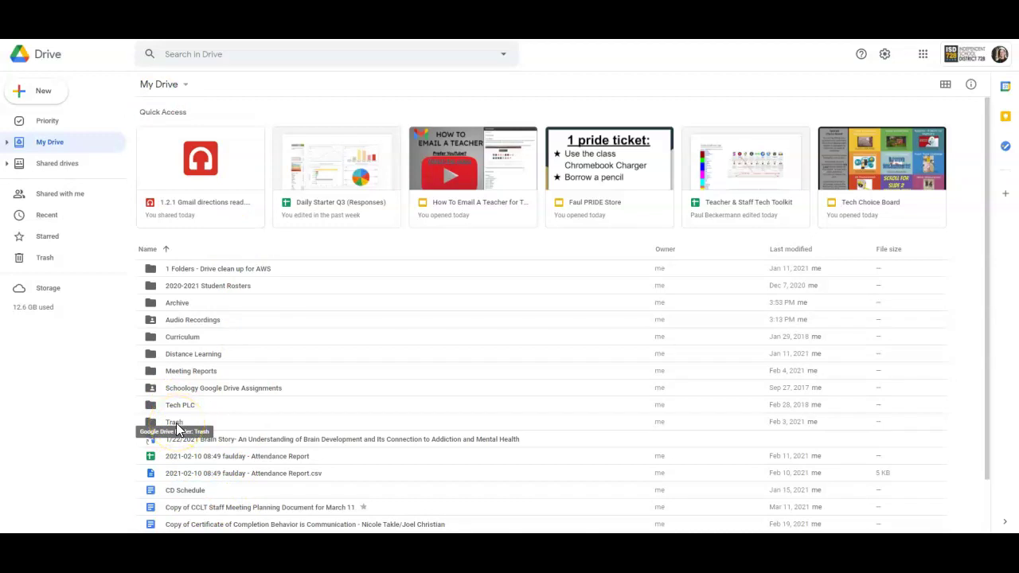
Move the Attendance Report spreadsheet and the CD Schedule document into the Archive folder, and dismiss the notification
{"action": "scroll", "coordinate": [309, 439], "scroll_direction": "down", "scroll_amount": 1}
{"action": "left_click", "coordinate": [316, 444]}
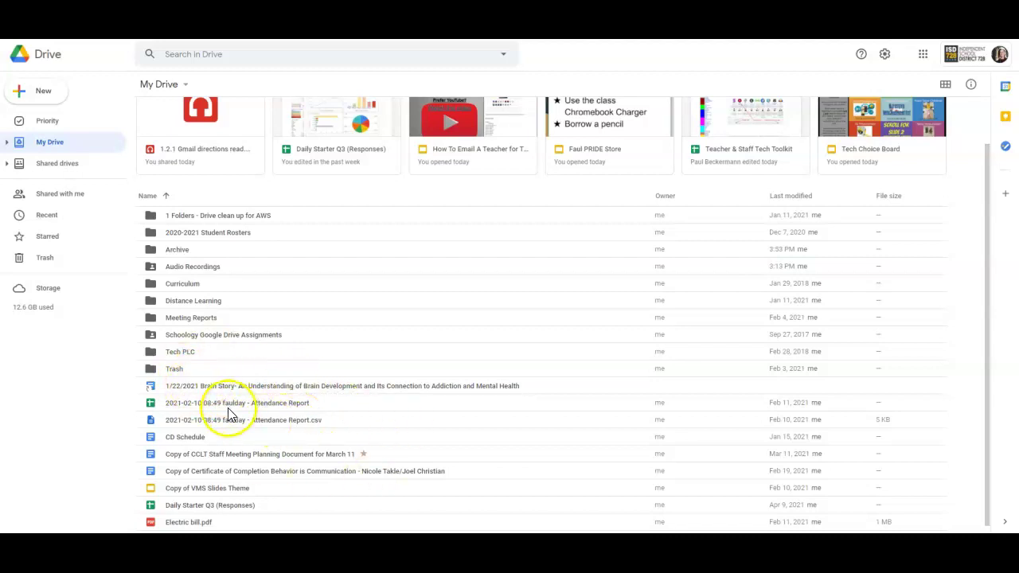
{"action": "left_click_drag", "start_coordinate": [230, 407], "coordinate": [180, 252]}
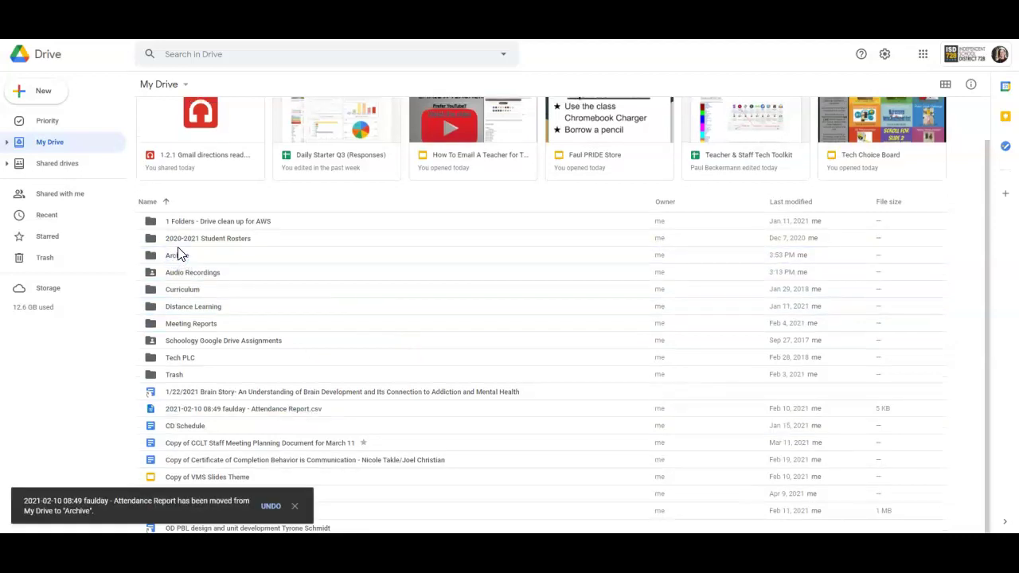
{"action": "left_click_drag", "start_coordinate": [194, 434], "coordinate": [169, 253]}
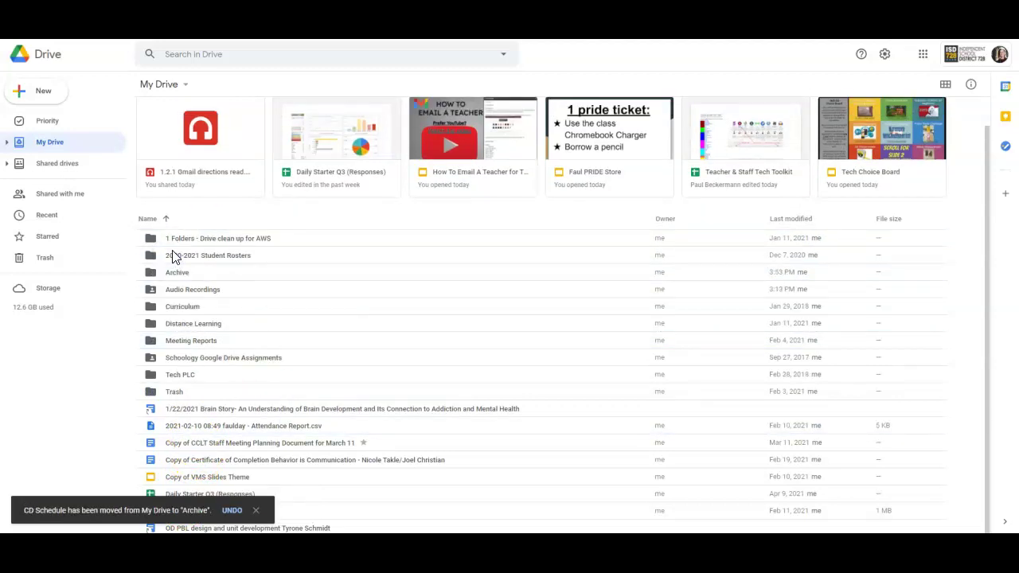
{"action": "left_click", "coordinate": [257, 514]}
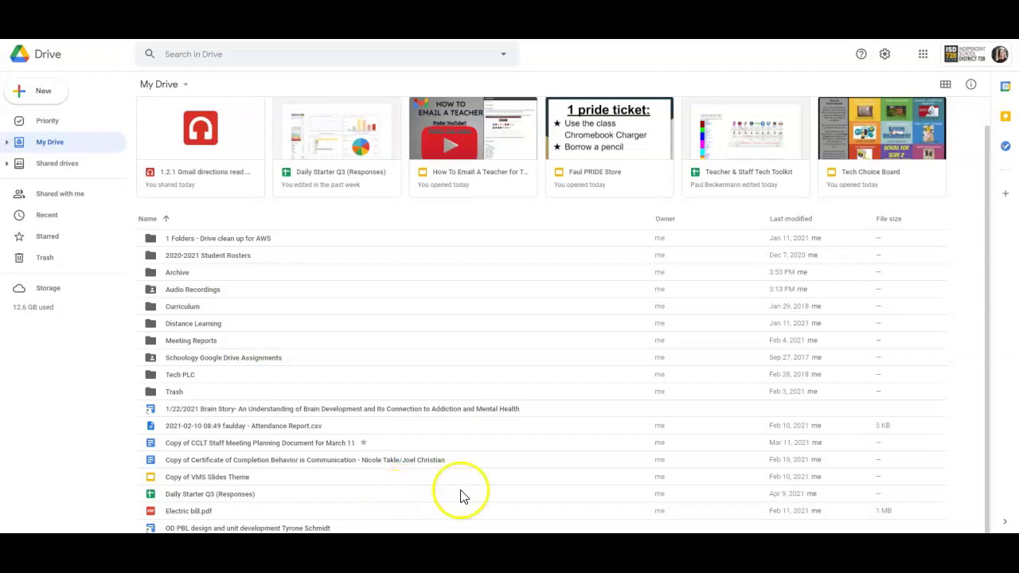
{"action": "left_click", "coordinate": [206, 477]}
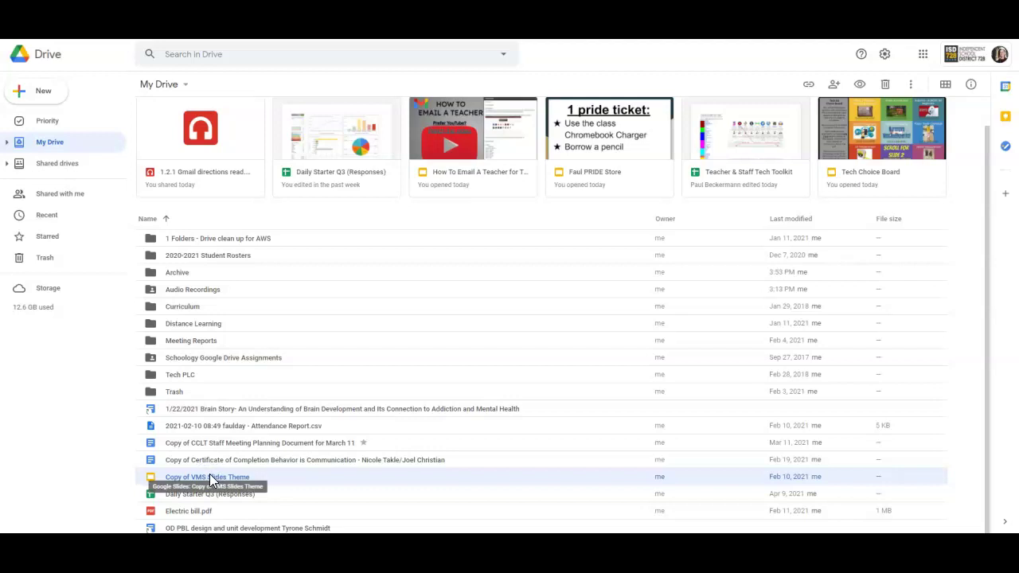
{"action": "right_click", "coordinate": [210, 476]}
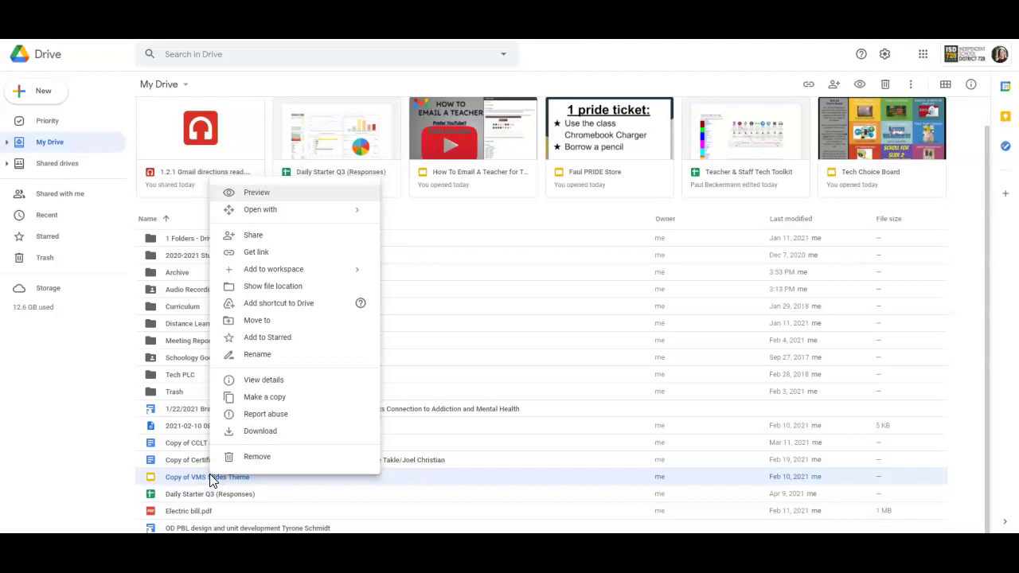
{"action": "left_click", "coordinate": [257, 460]}
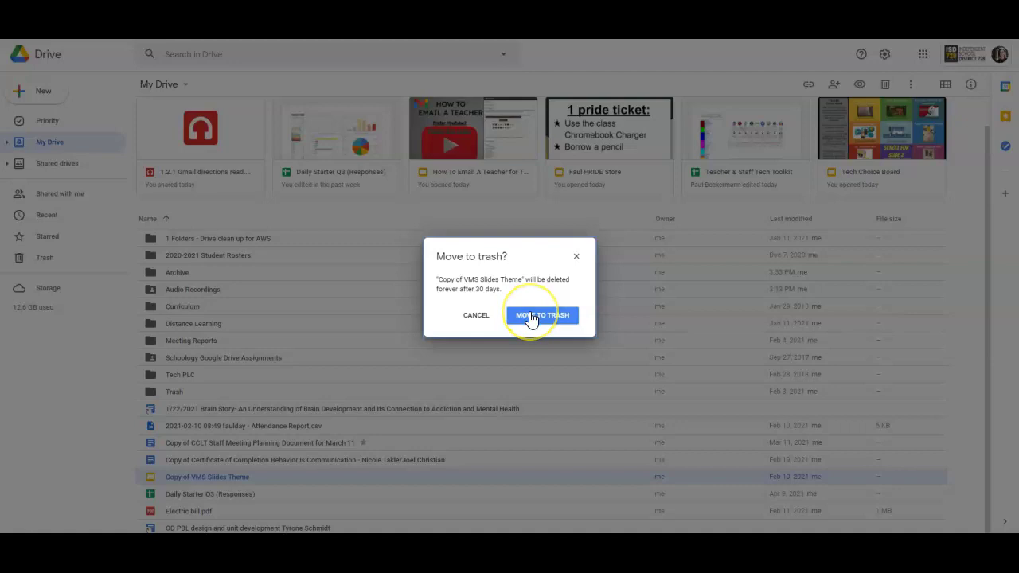
{"action": "left_click", "coordinate": [575, 257]}
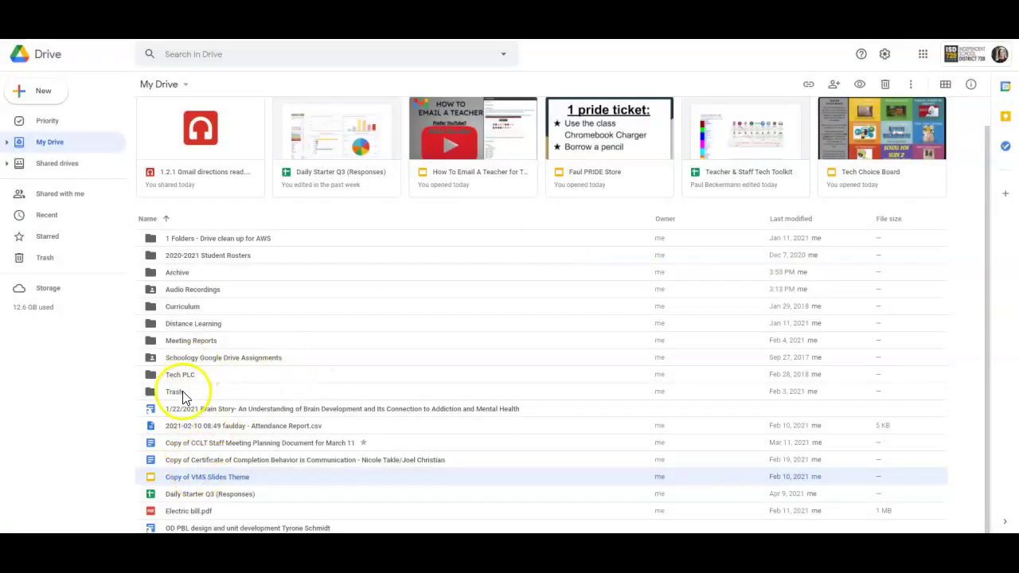
Move the "Copy of VMS Slides Theme" presentation into the Trash folder within My Drive
{"action": "left_click", "coordinate": [194, 483]}
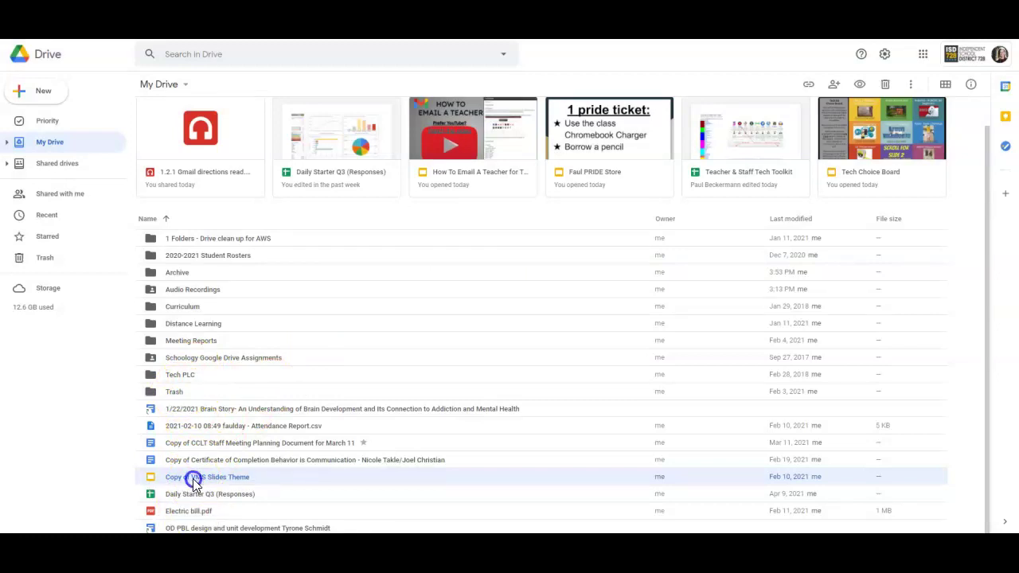
{"action": "left_click_drag", "start_coordinate": [194, 482], "coordinate": [188, 390]}
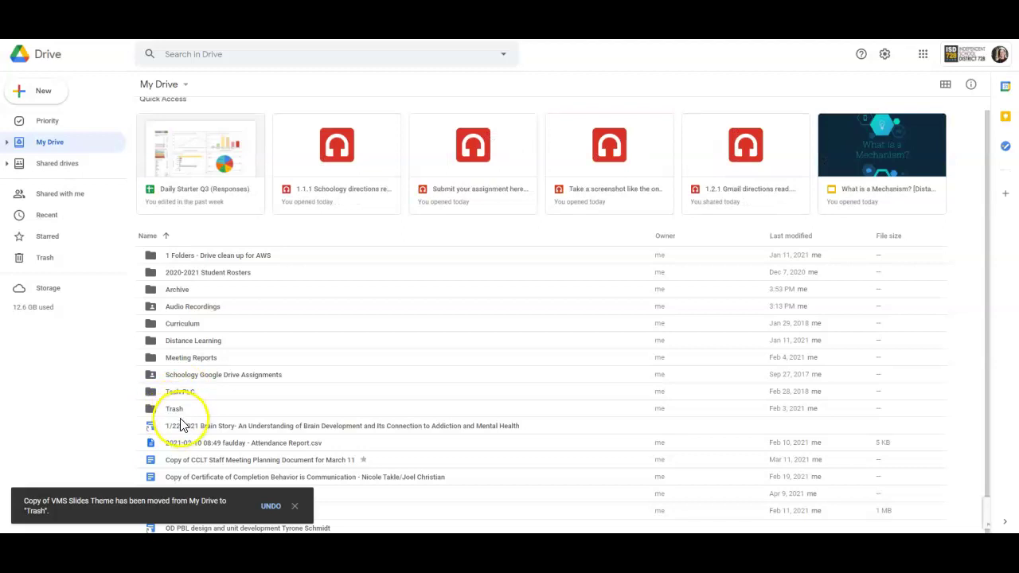
Try to move the Trash folder from My Drive into Drive's own trash
{"action": "left_click_drag", "start_coordinate": [180, 409], "coordinate": [43, 263]}
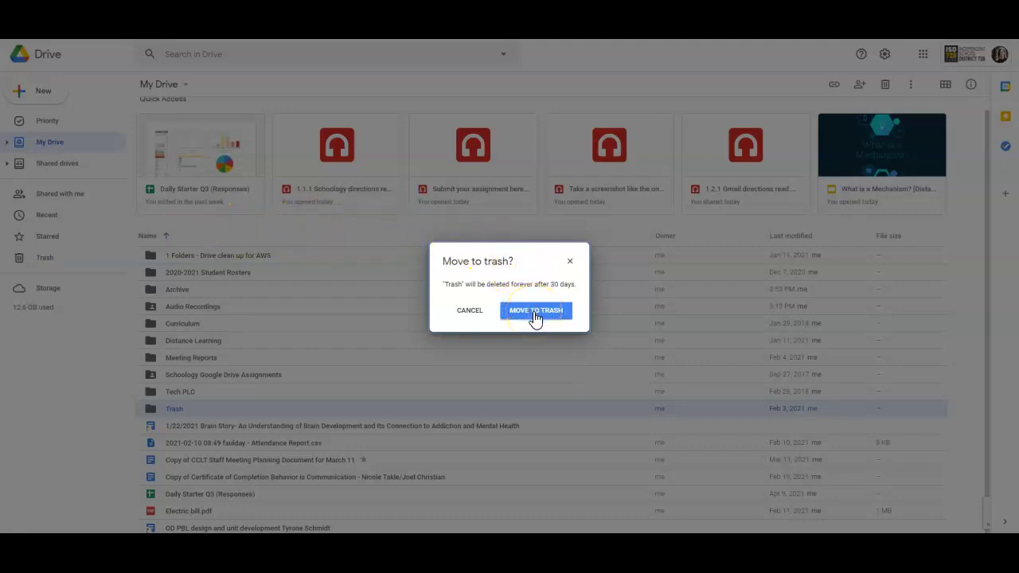
{"action": "left_click", "coordinate": [468, 310]}
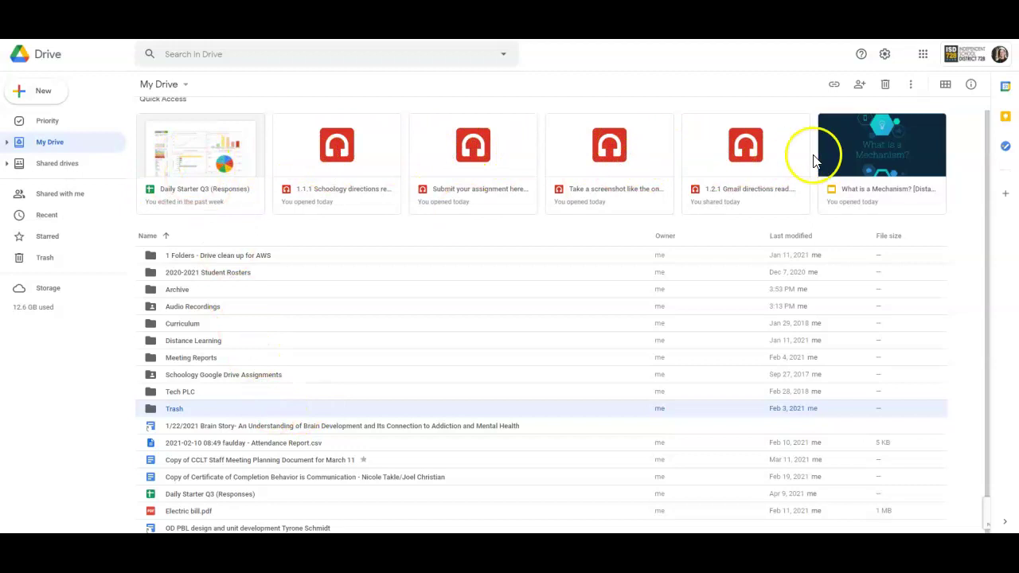
{"action": "scroll", "coordinate": [249, 188], "scroll_direction": "up", "scroll_amount": 1}
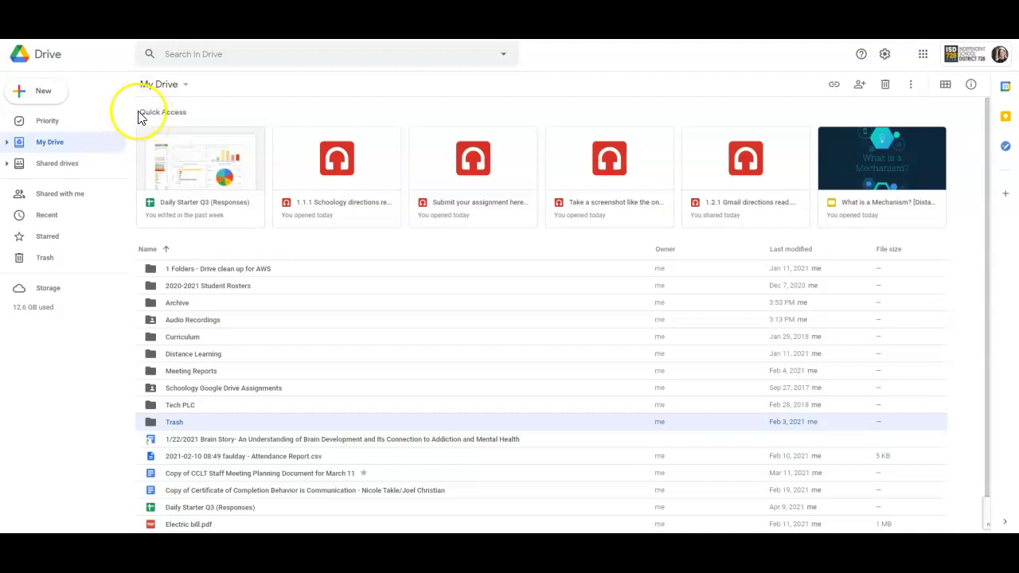
{"action": "left_click", "coordinate": [207, 172]}
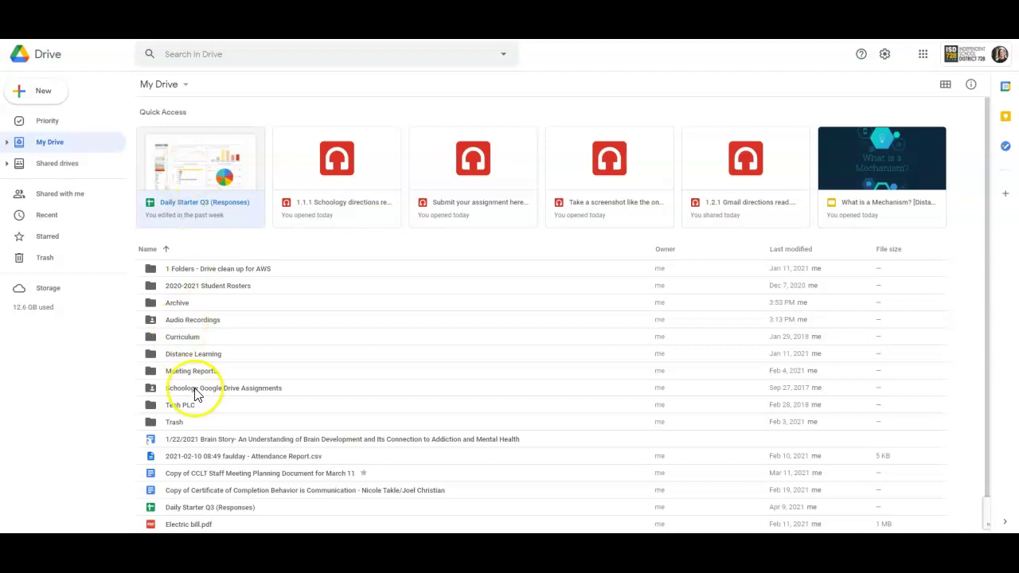
{"action": "scroll", "coordinate": [194, 391], "scroll_direction": "down", "scroll_amount": 1}
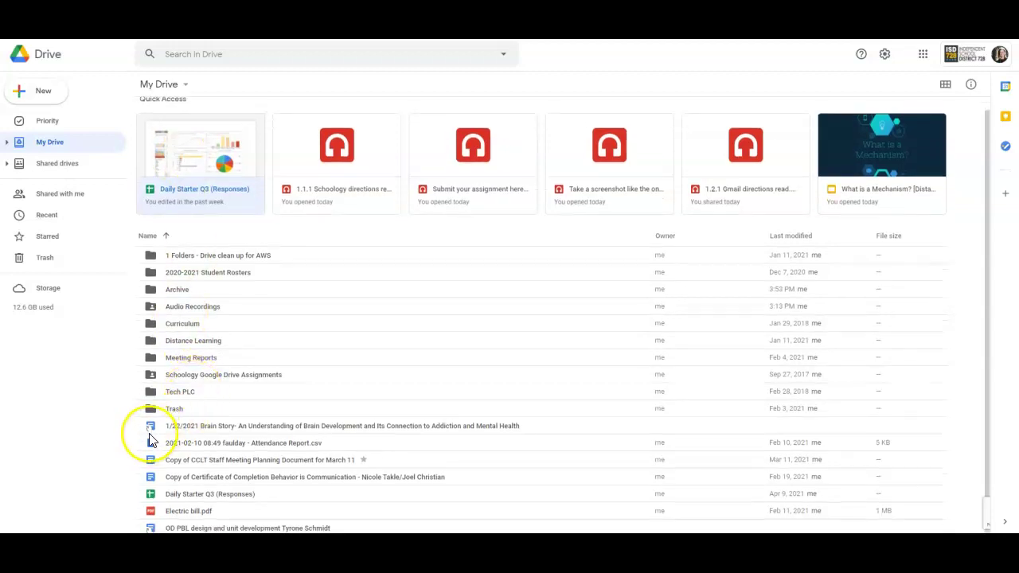